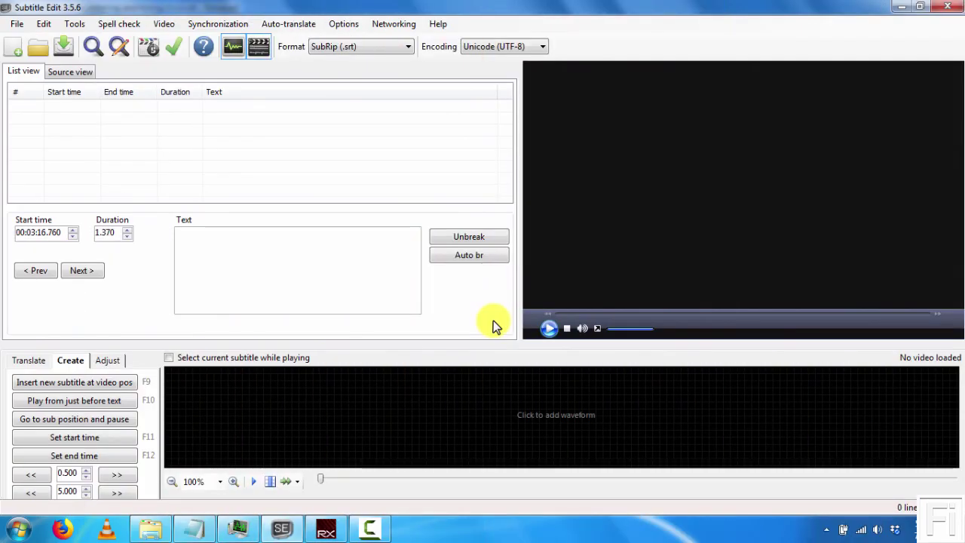
Bring the WebVTT file forward in Notepad and check the WEBVTT header and first timestamp
{"action": "left_click", "coordinate": [199, 530]}
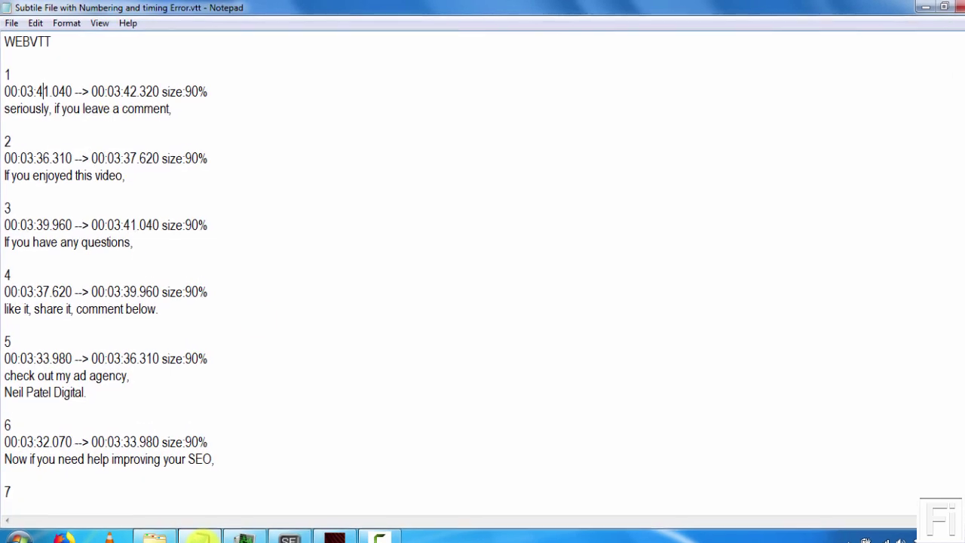
{"action": "left_click", "coordinate": [296, 180]}
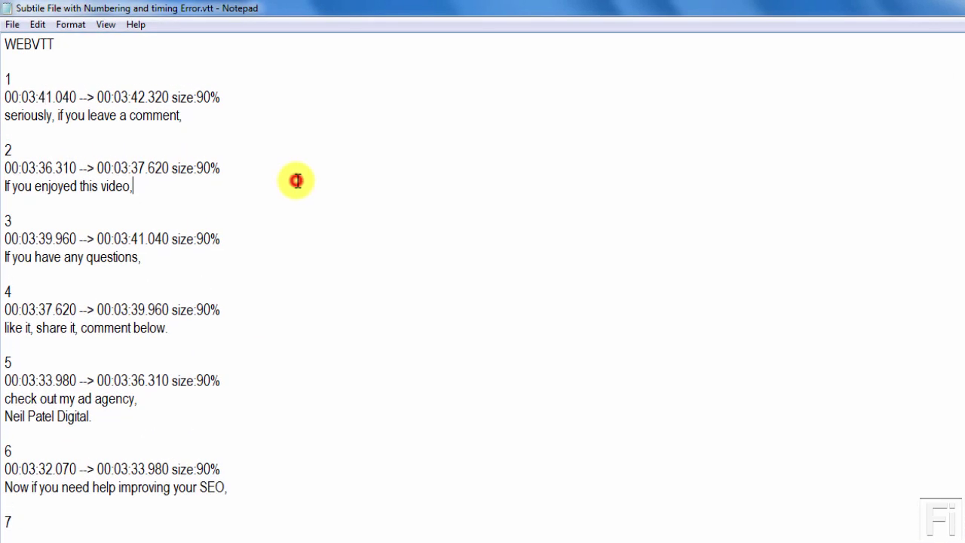
{"action": "double_click", "coordinate": [61, 43]}
{"action": "left_click", "coordinate": [88, 47]}
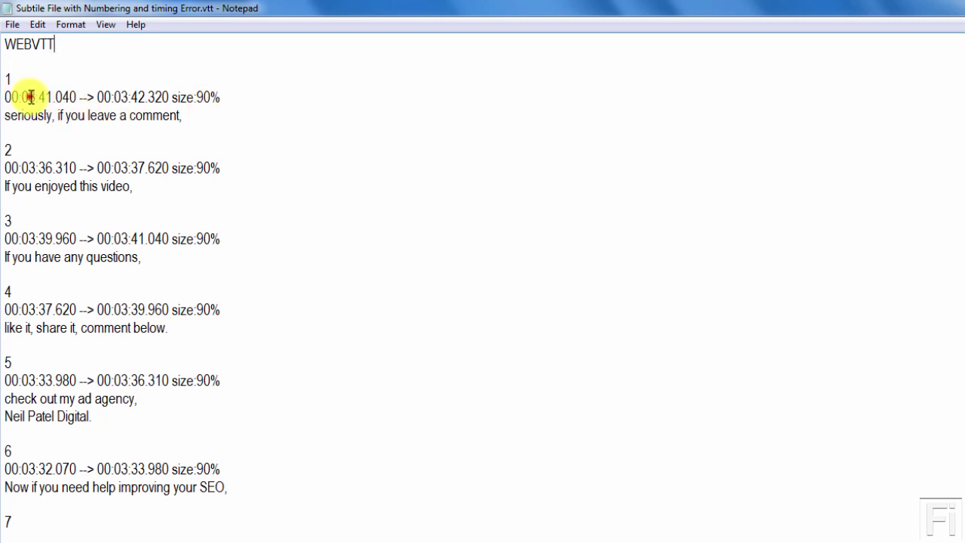
{"action": "left_click_drag", "start_coordinate": [28, 97], "coordinate": [35, 97]}
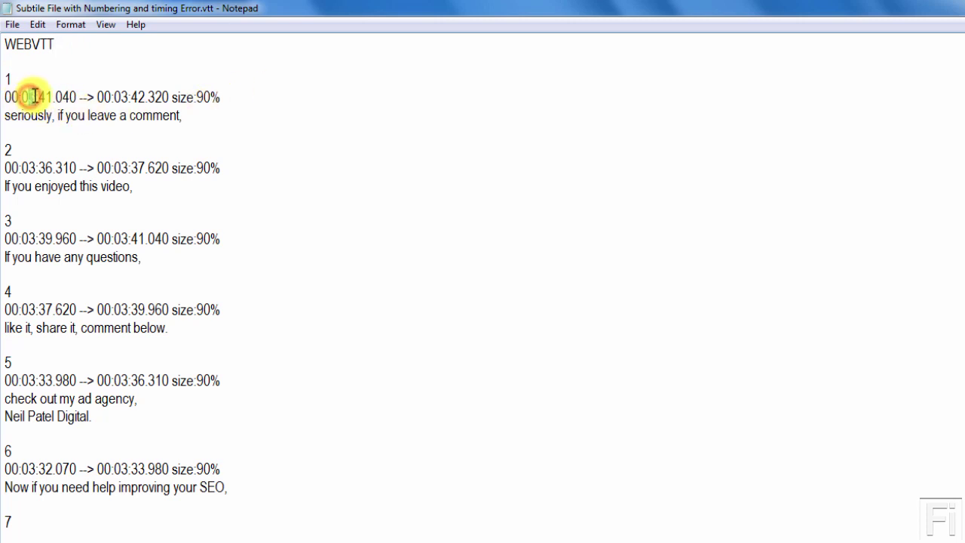
{"action": "left_click", "coordinate": [81, 106]}
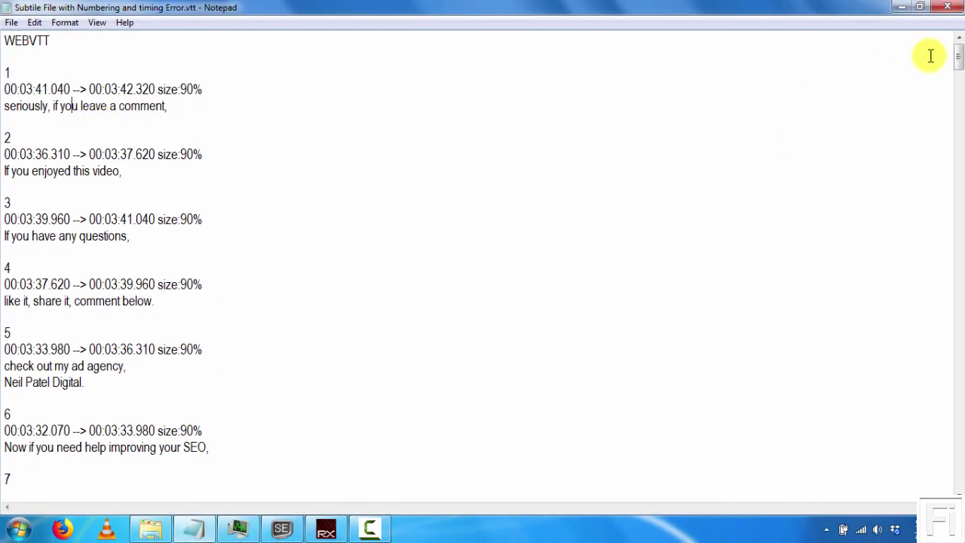
Scroll through cues 9–22 to see out-of-order timestamps, e.g. cue 18 at 00:02:54.200
{"action": "left_click_drag", "start_coordinate": [958, 60], "coordinate": [958, 67]}
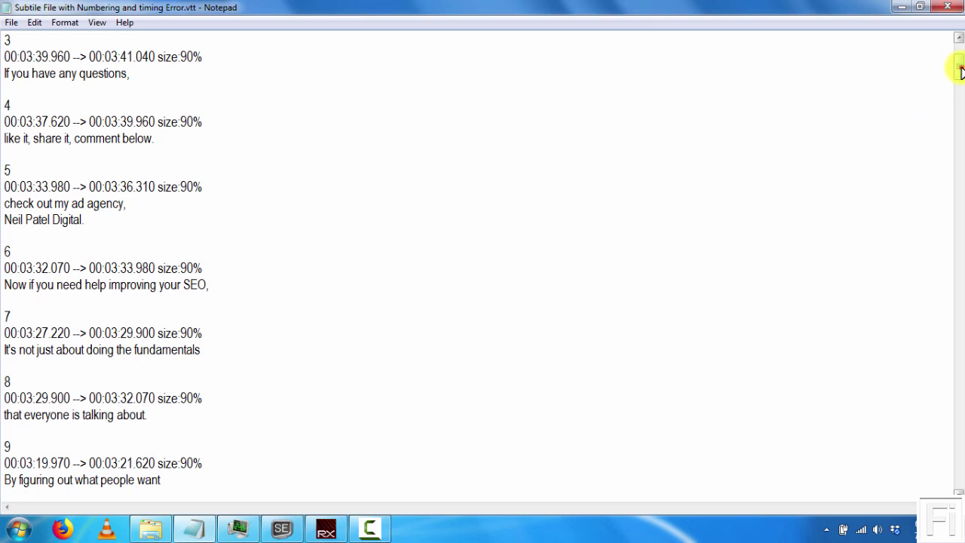
{"action": "left_click_drag", "start_coordinate": [959, 70], "coordinate": [958, 90]}
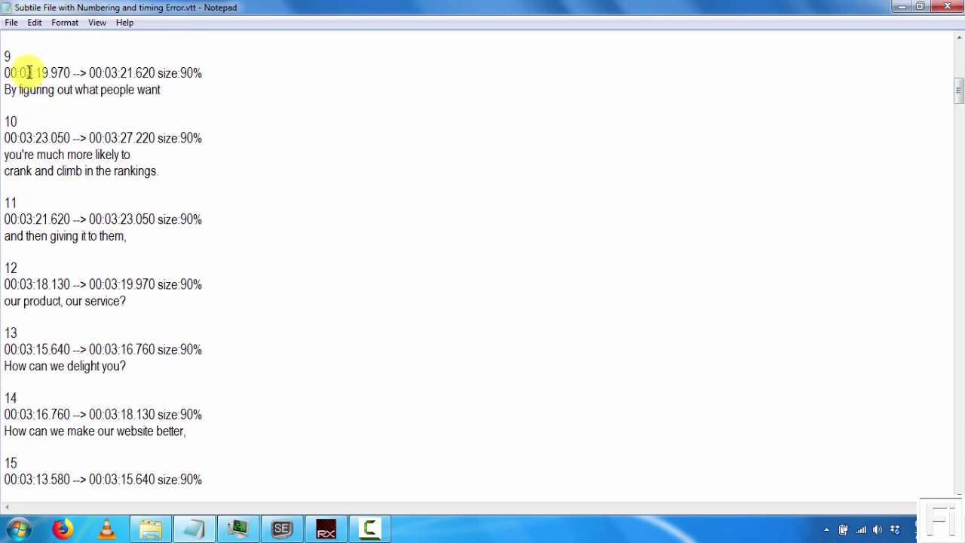
{"action": "left_click", "coordinate": [6, 67]}
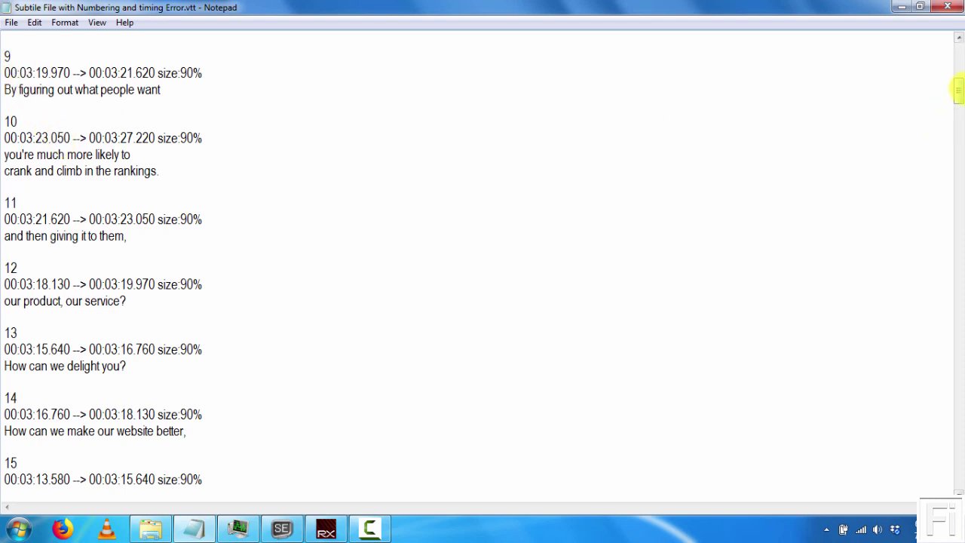
{"action": "left_click_drag", "start_coordinate": [959, 91], "coordinate": [961, 118]}
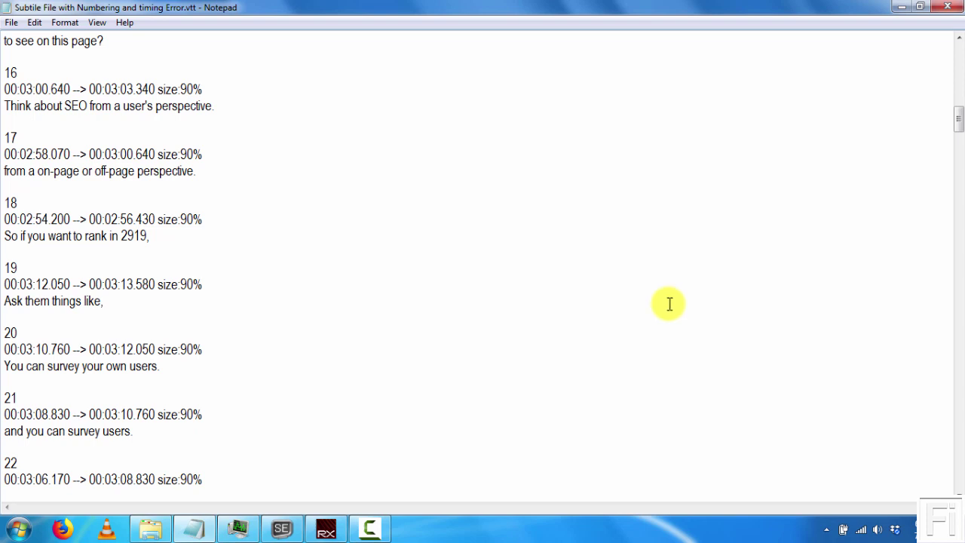
Load 'Subtitle File with Numbering and timing Error.vtt' into Subtitle Edit through File > Open
{"action": "left_click", "coordinate": [285, 529]}
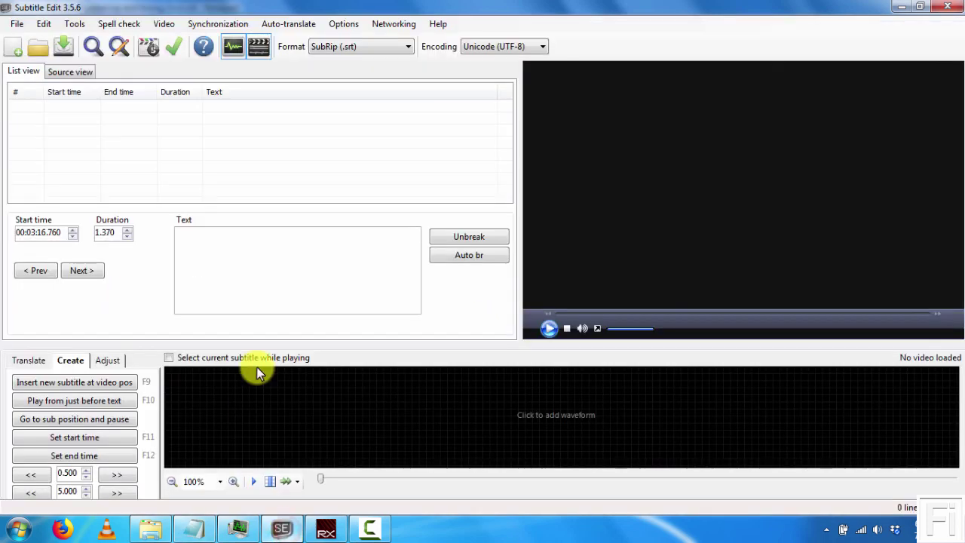
{"action": "left_click", "coordinate": [433, 320]}
{"action": "left_click", "coordinate": [16, 23]}
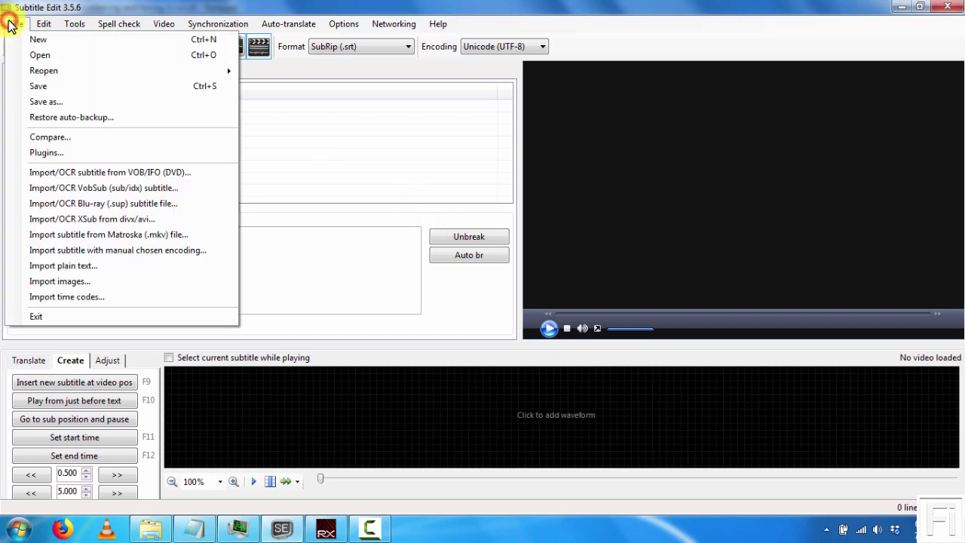
{"action": "left_click", "coordinate": [44, 56]}
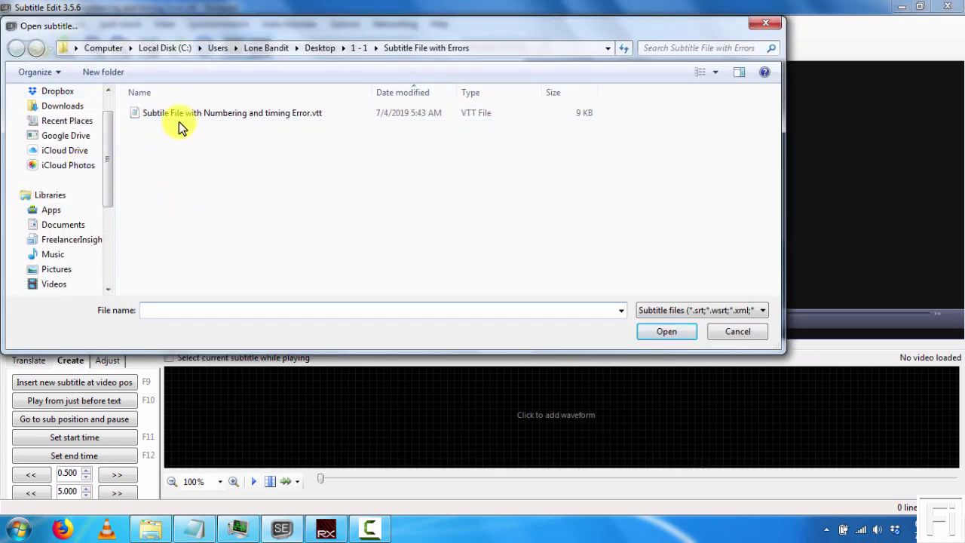
{"action": "left_click", "coordinate": [229, 112]}
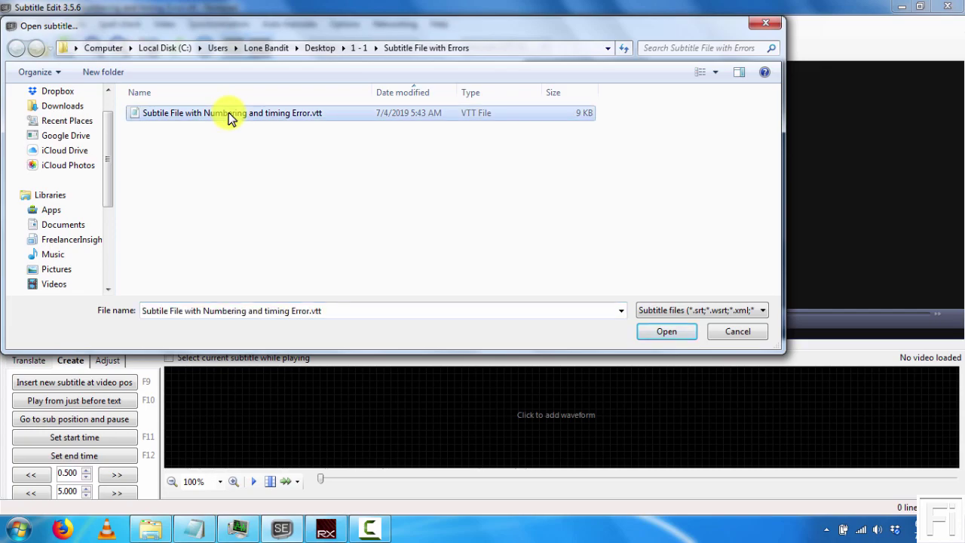
{"action": "left_click", "coordinate": [660, 333]}
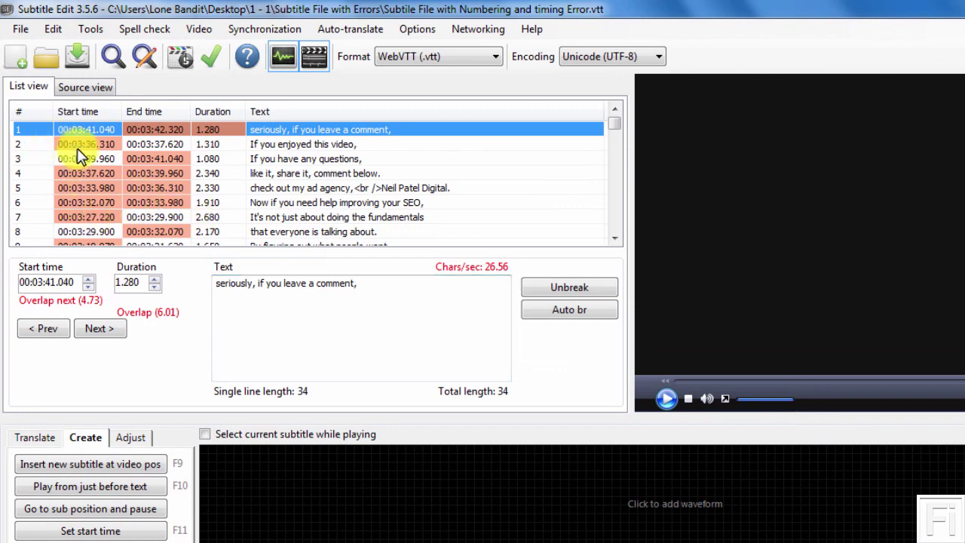
Check cues 4, 6 and 12, then select cue 1, which starts at 00:03:41.040
{"action": "left_click", "coordinate": [84, 173]}
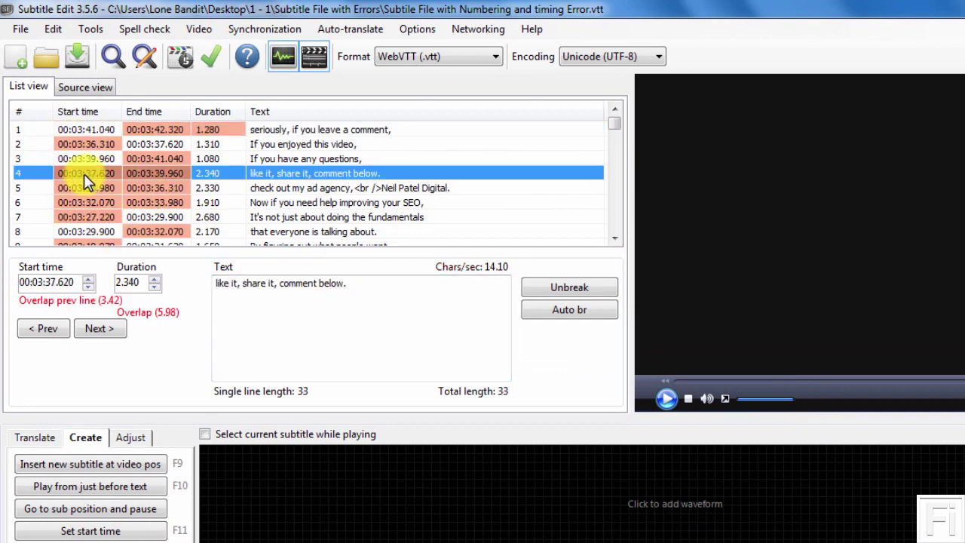
{"action": "left_click", "coordinate": [89, 202]}
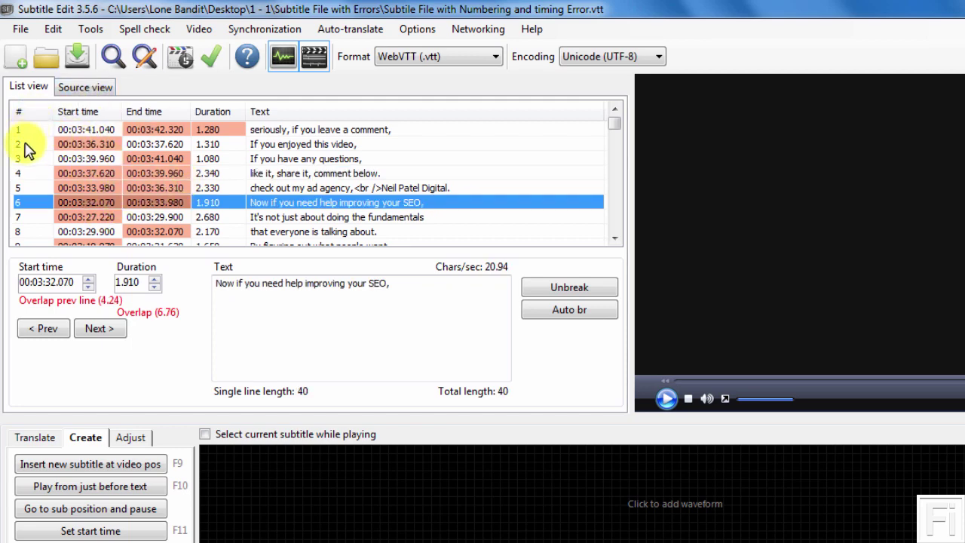
{"action": "left_click", "coordinate": [614, 238]}
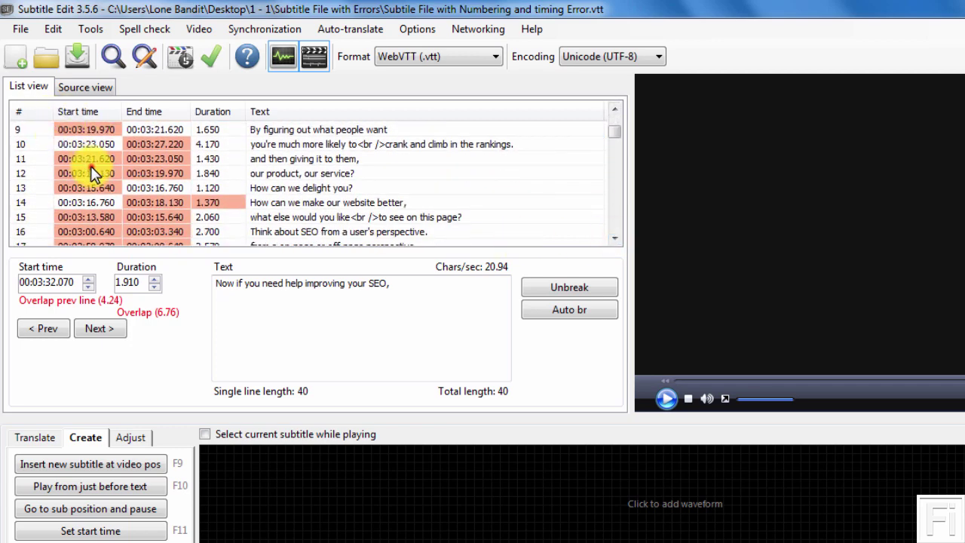
{"action": "left_click", "coordinate": [90, 174]}
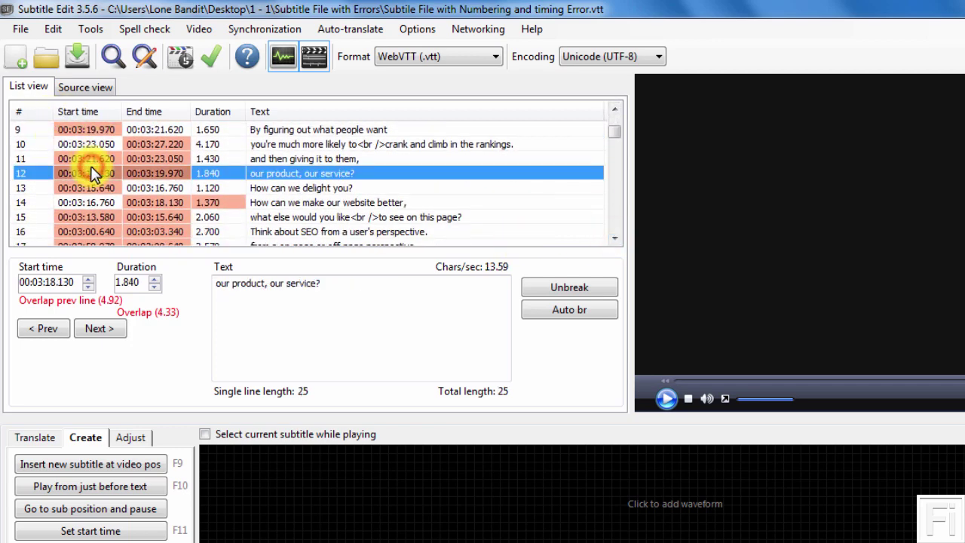
{"action": "left_click", "coordinate": [614, 113]}
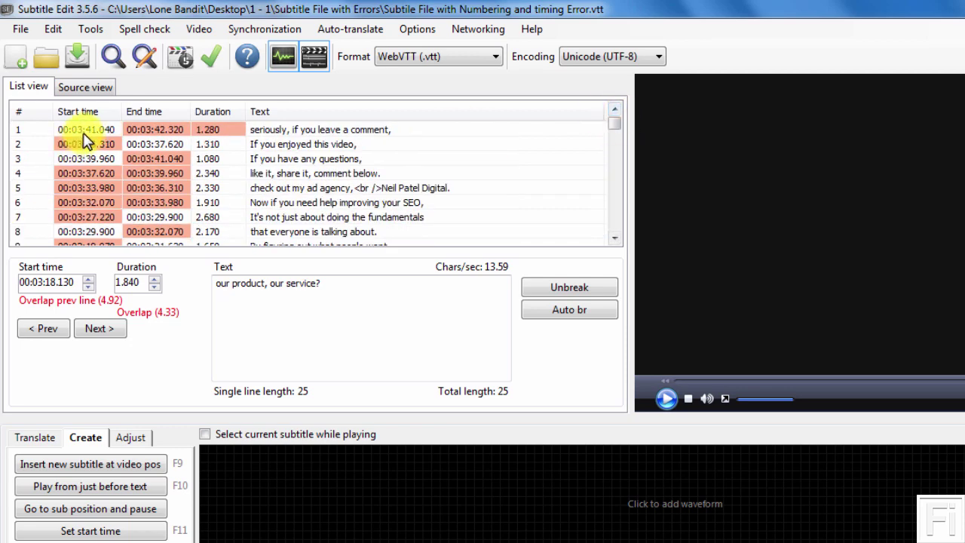
{"action": "left_click", "coordinate": [83, 131]}
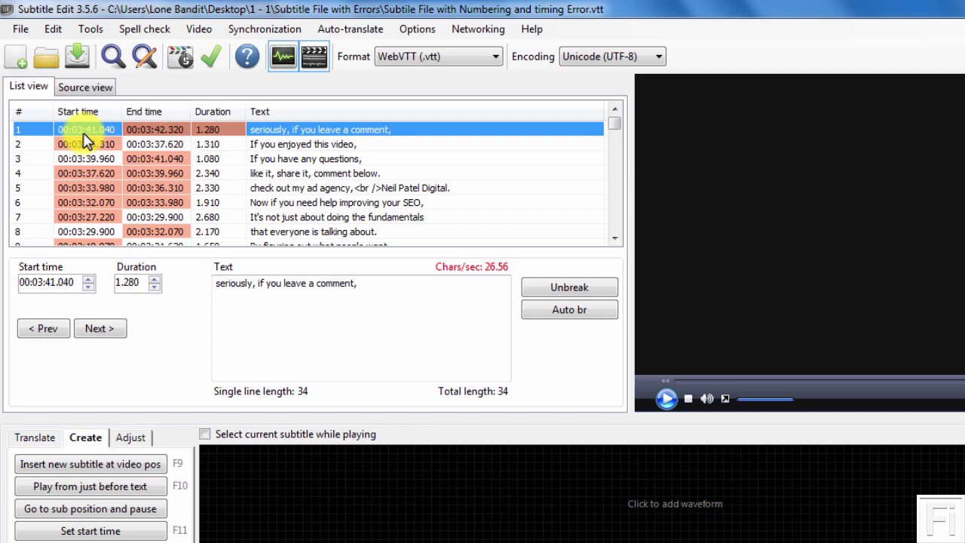
Sort subtitles by start time and confirm cue 98 at 00:00:00.153 now comes first
{"action": "left_click", "coordinate": [91, 30]}
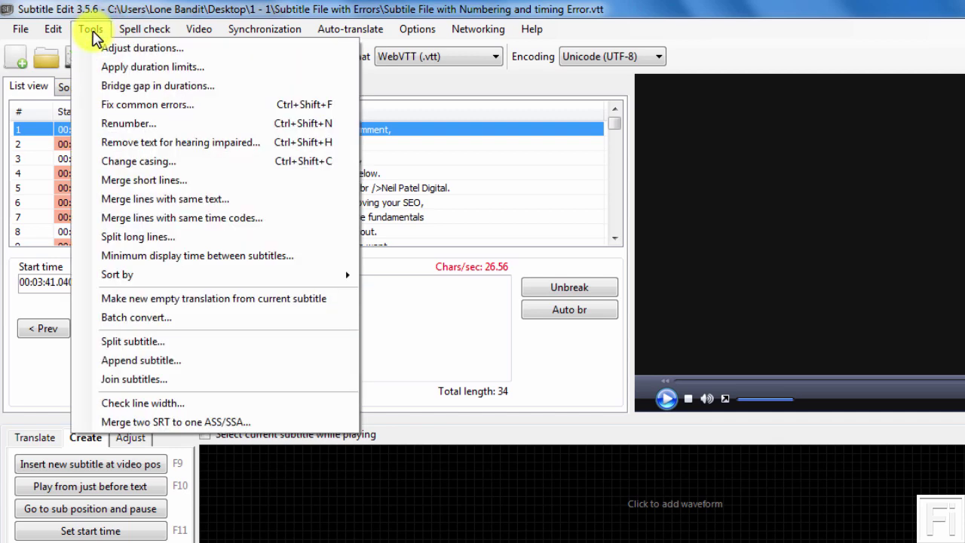
{"action": "mouse_move", "coordinate": [141, 278]}
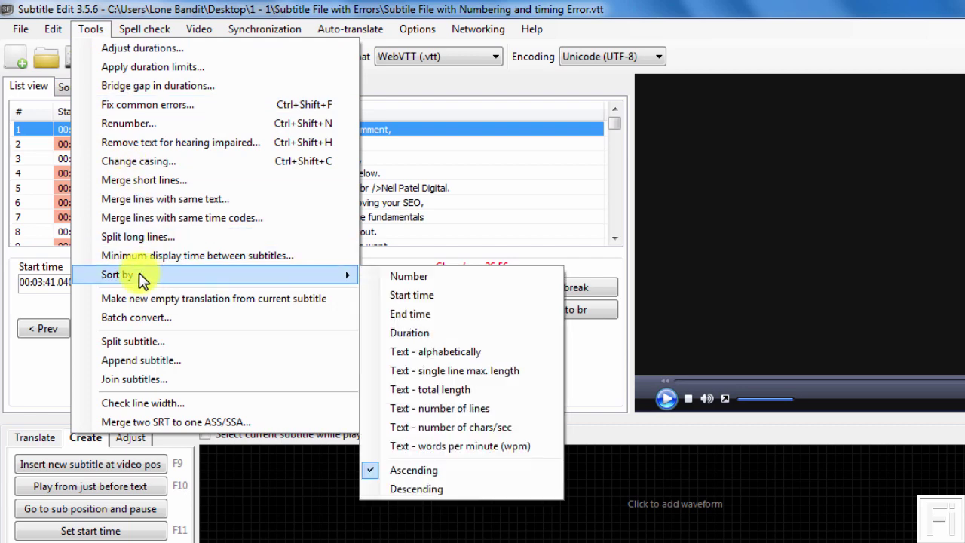
{"action": "left_click", "coordinate": [428, 301]}
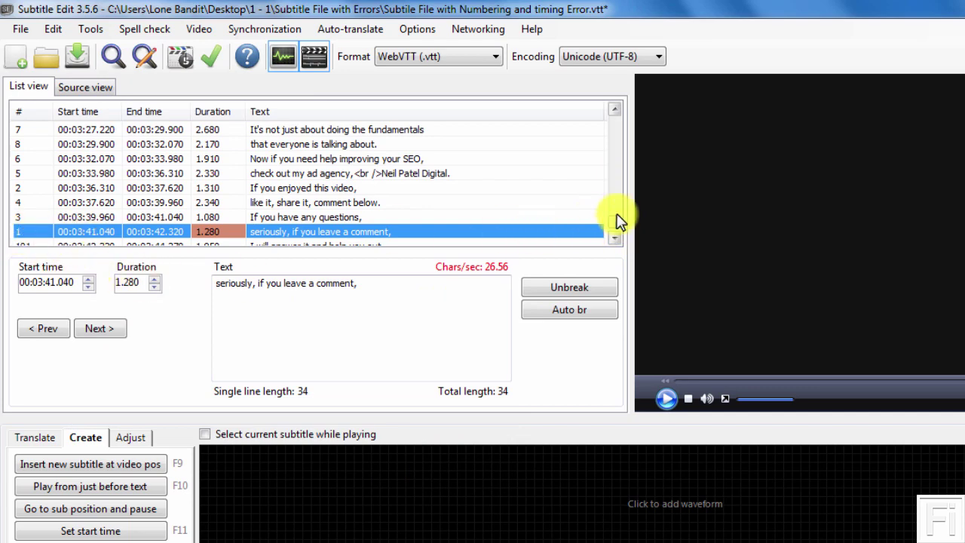
{"action": "scroll", "coordinate": [615, 226], "scroll_direction": "down", "scroll_amount": 1}
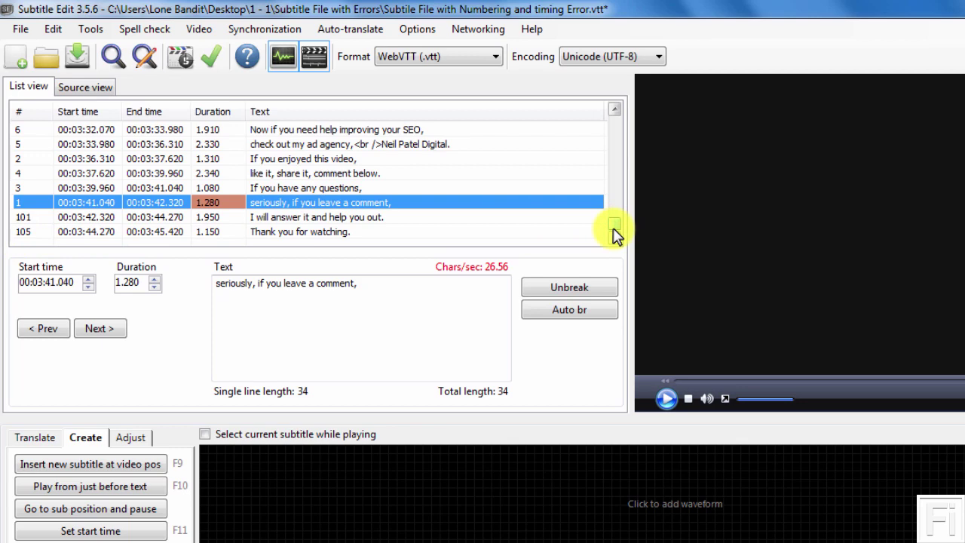
{"action": "left_click_drag", "start_coordinate": [615, 226], "coordinate": [617, 125]}
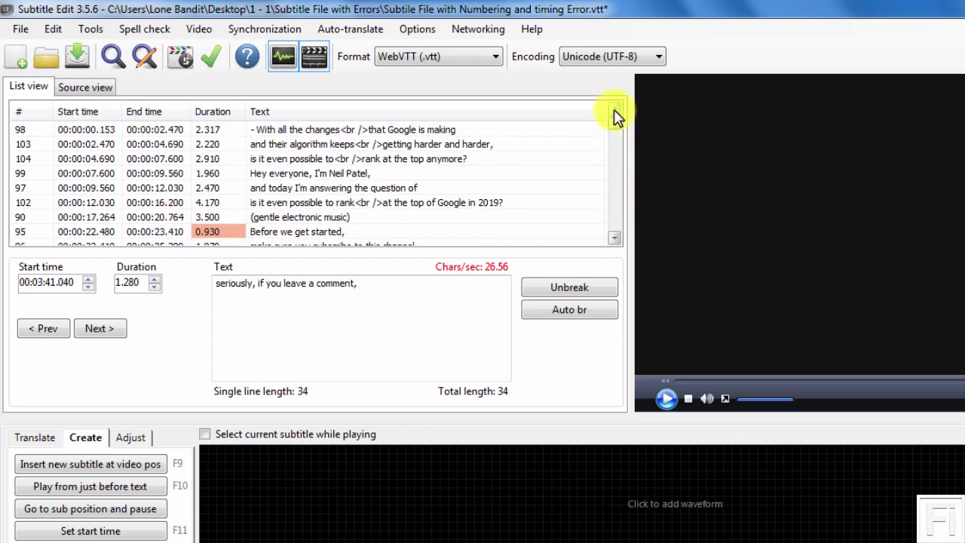
{"action": "left_click", "coordinate": [89, 130]}
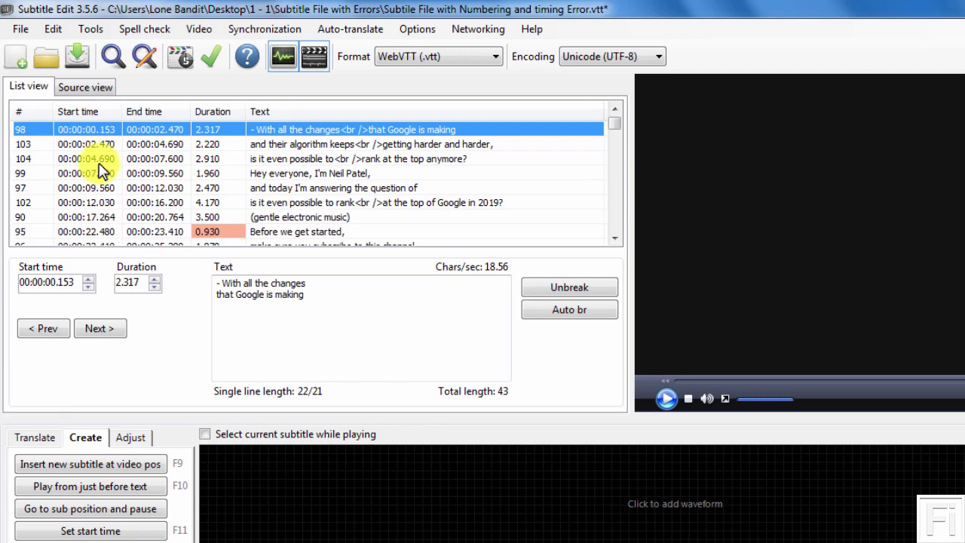
Renumber the sorted cues starting from 1, so they run 1 to 105
{"action": "left_click", "coordinate": [86, 31]}
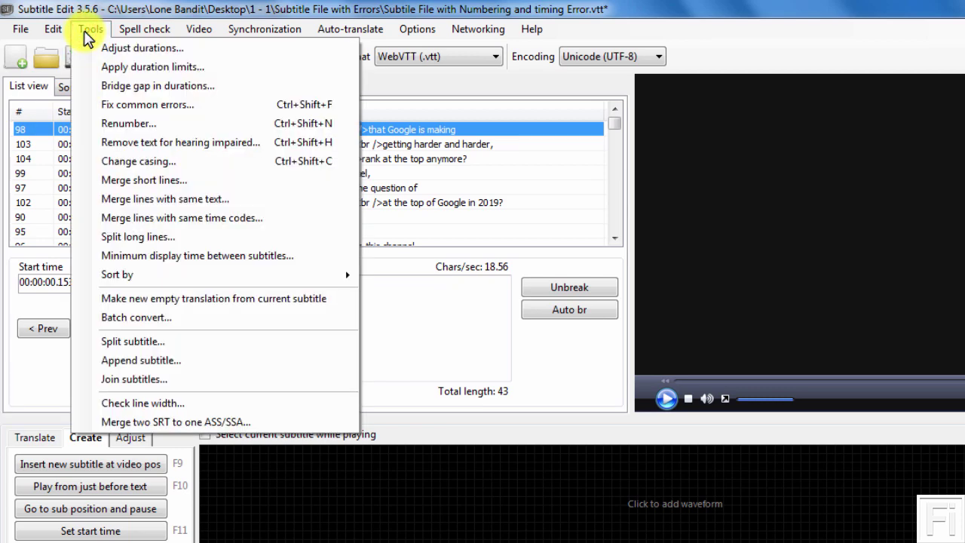
{"action": "left_click", "coordinate": [125, 123]}
{"action": "left_click", "coordinate": [520, 322]}
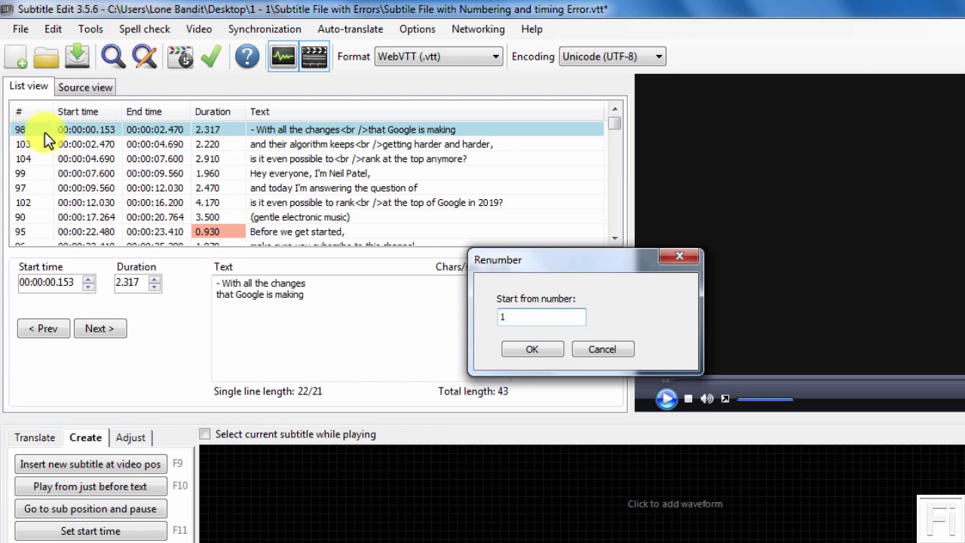
{"action": "left_click", "coordinate": [530, 351]}
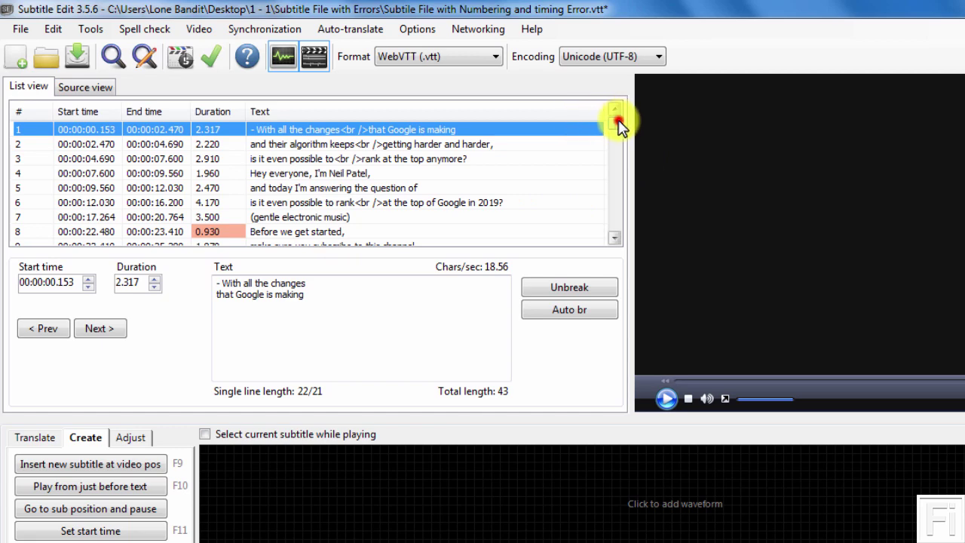
{"action": "scroll", "coordinate": [616, 124], "scroll_direction": "down", "scroll_amount": 8}
{"action": "scroll", "coordinate": [620, 226], "scroll_direction": "down", "scroll_amount": 10}
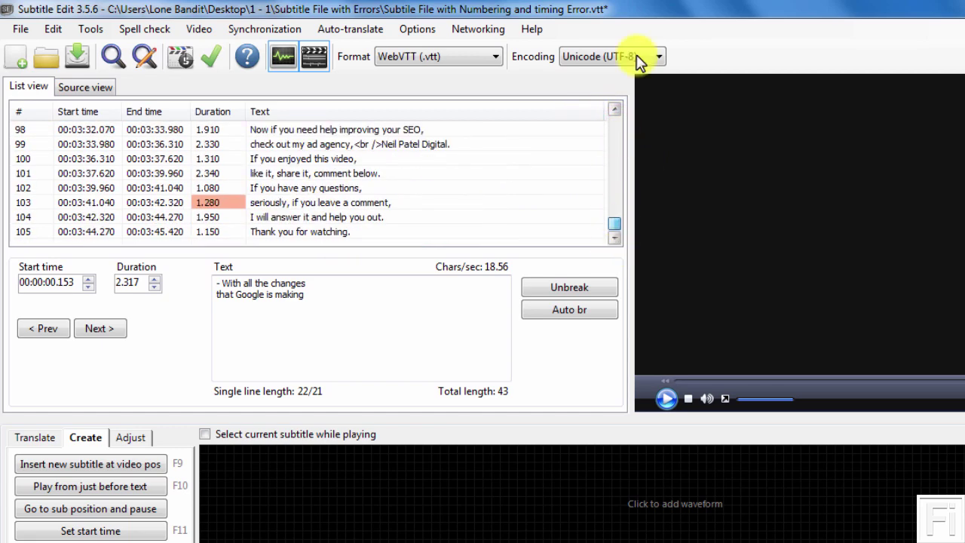
{"action": "key", "text": "Home"}
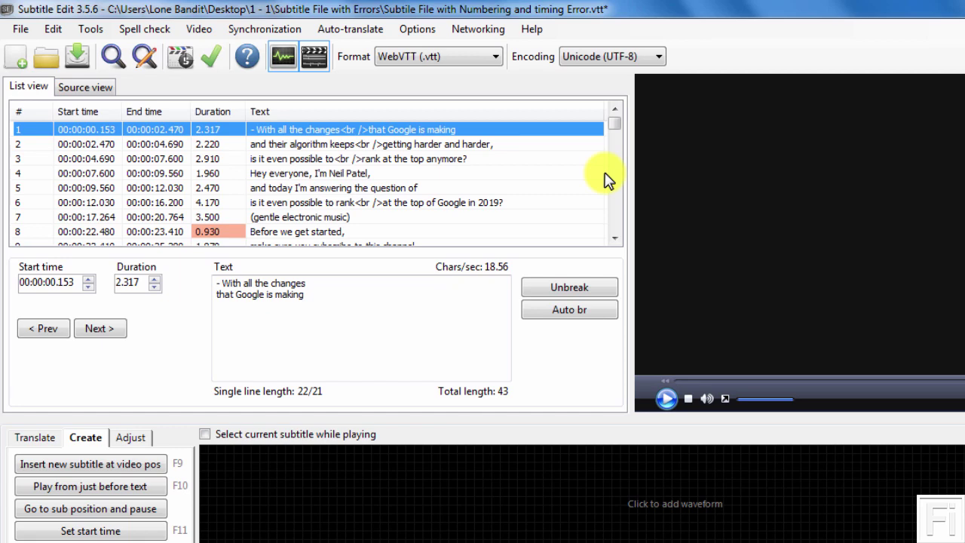
{"action": "left_click", "coordinate": [21, 30]}
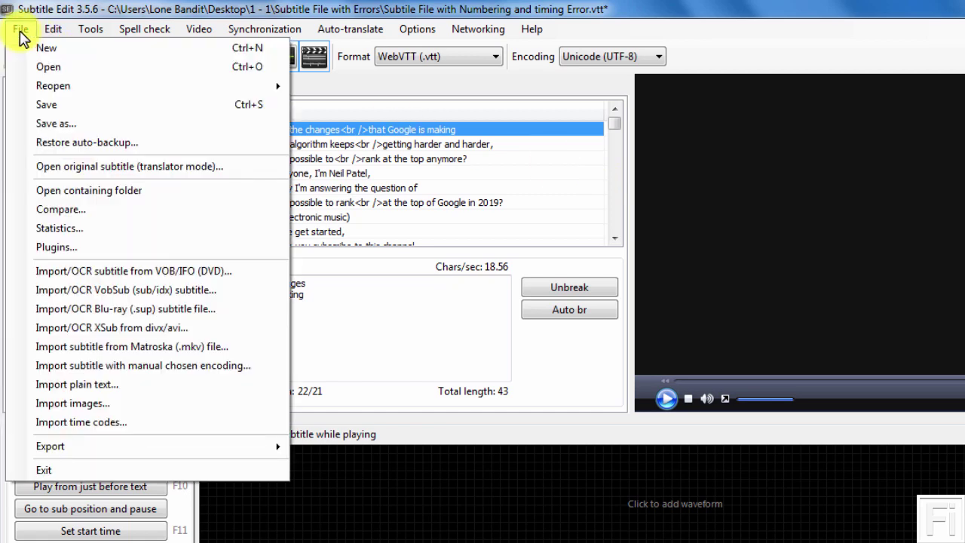
Save as SubRip (*.srt) with the file name 'Subtitle File with Numbering and timing Error'
{"action": "left_click", "coordinate": [45, 130]}
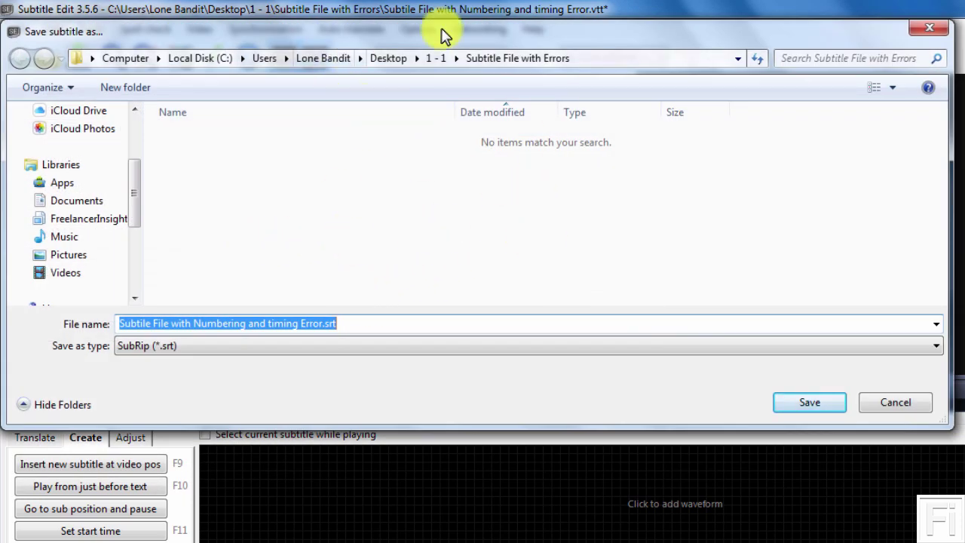
{"action": "left_click", "coordinate": [395, 325]}
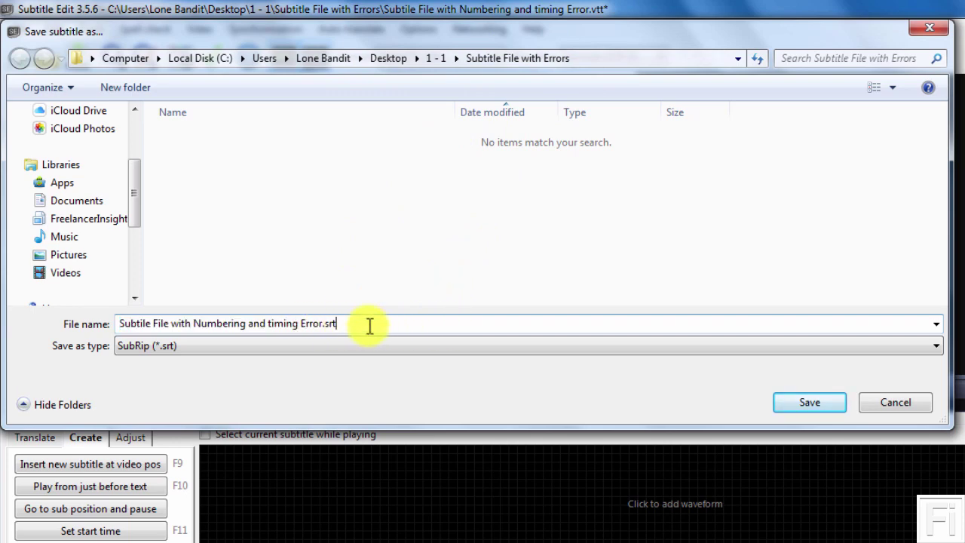
{"action": "key", "text": "BackSpace"}
{"action": "key", "text": "BackSpace"}
{"action": "key", "text": "BackSpace"}
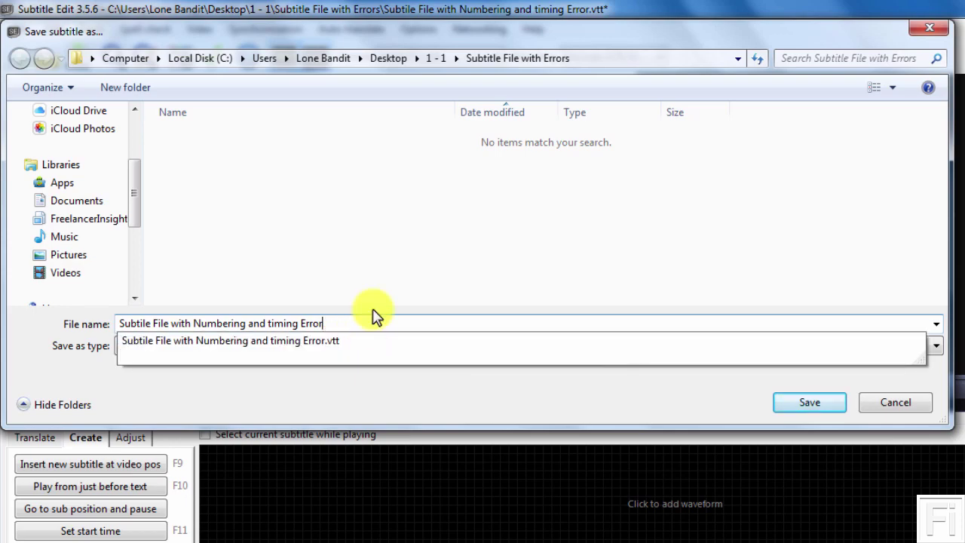
{"action": "left_click", "coordinate": [391, 270]}
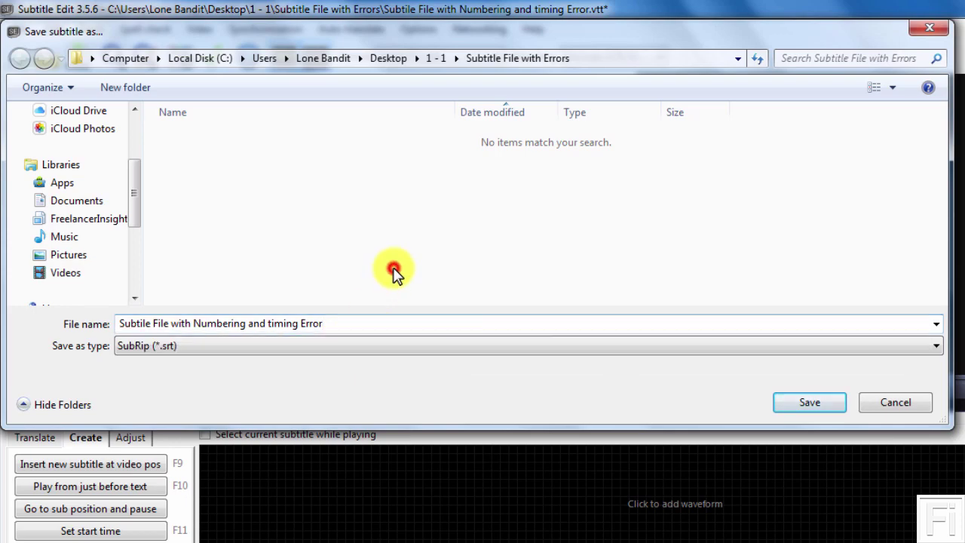
{"action": "left_click", "coordinate": [811, 404]}
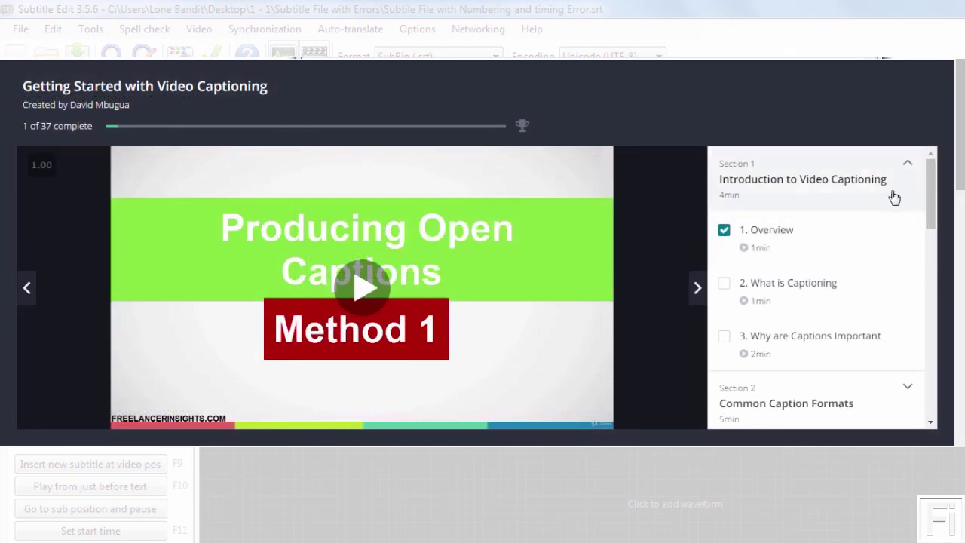
Scroll the course outline down to Section 9, How to Prepare Open Captions
{"action": "left_click_drag", "start_coordinate": [928, 177], "coordinate": [927, 317]}
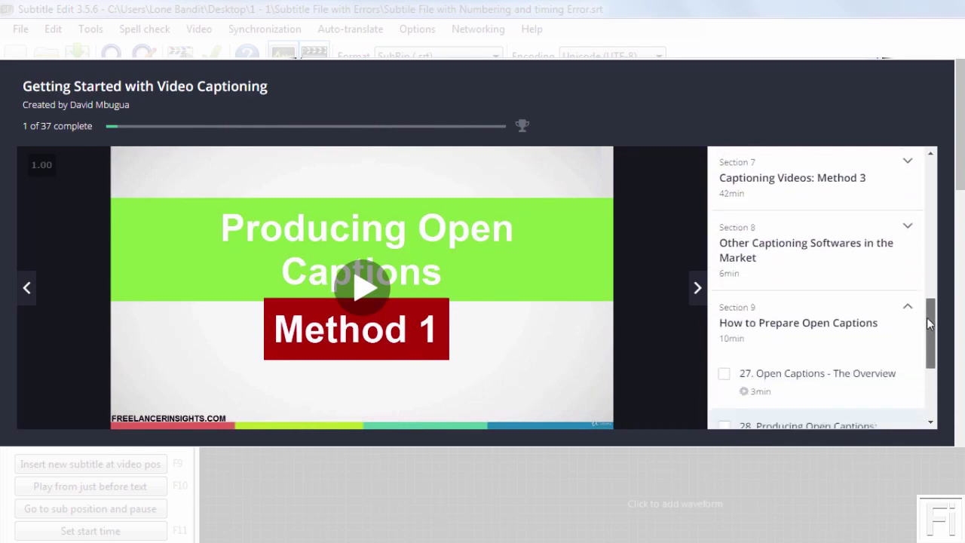